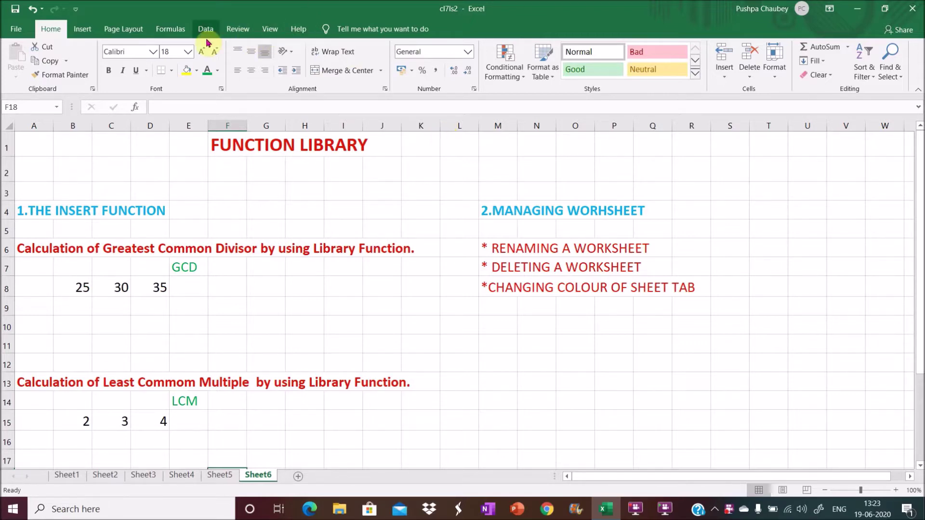
Start inserting a library function into cell E8, under the GCD heading
{"action": "left_click", "coordinate": [170, 33]}
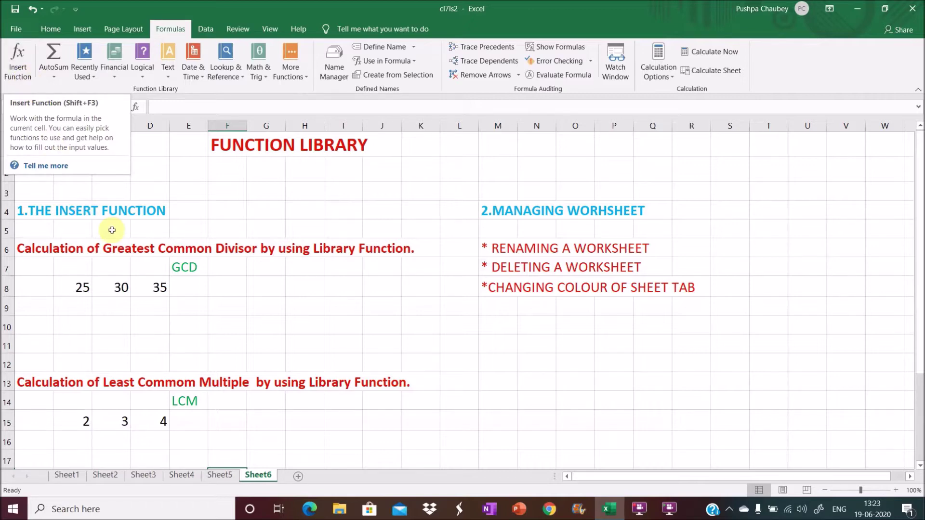
{"action": "left_click", "coordinate": [200, 216]}
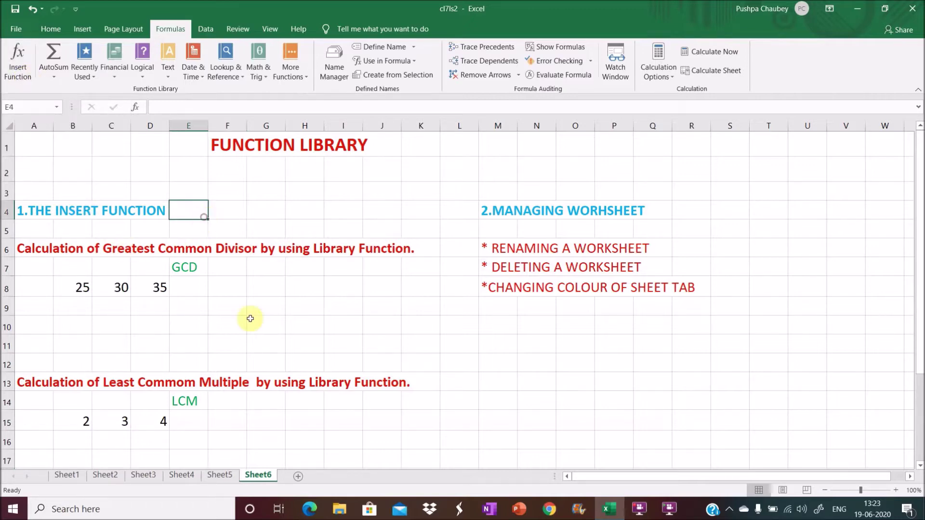
{"action": "left_click", "coordinate": [183, 290]}
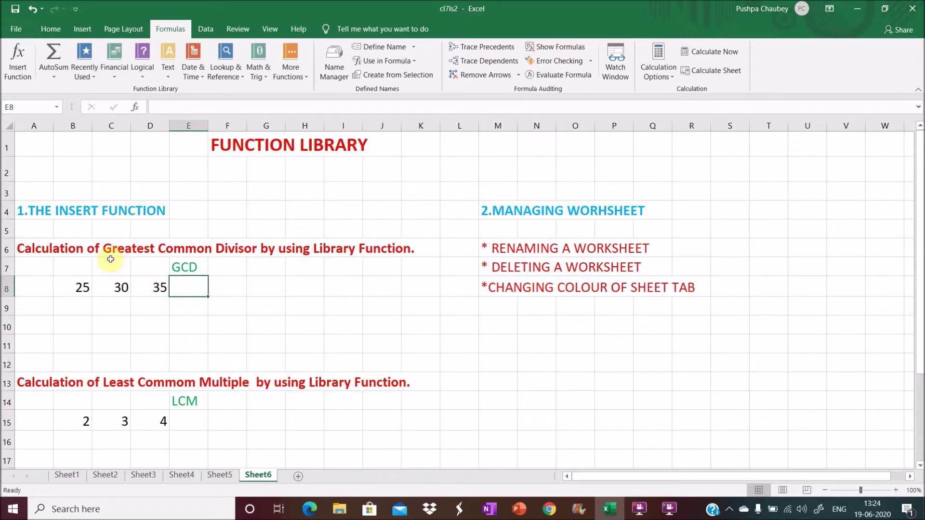
{"action": "left_click", "coordinate": [13, 65]}
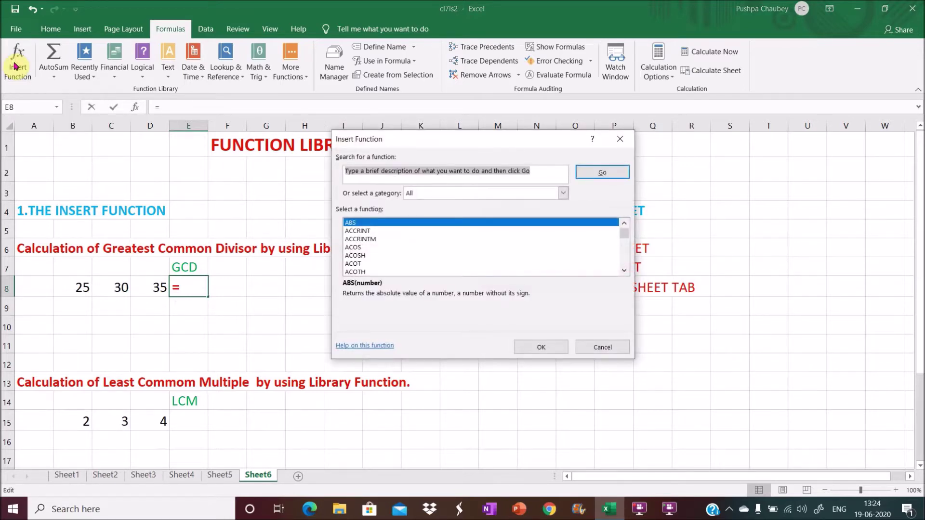
{"action": "left_click", "coordinate": [625, 141]}
{"action": "left_click", "coordinate": [141, 108]}
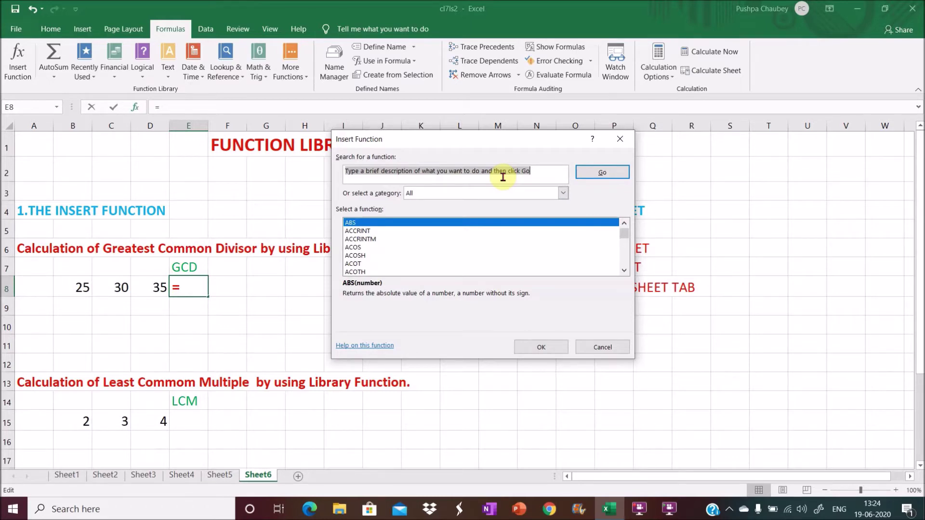
Search the function library for "ADD NUMBERS", including the quotation marks
{"action": "key", "text": "BackSpace"}
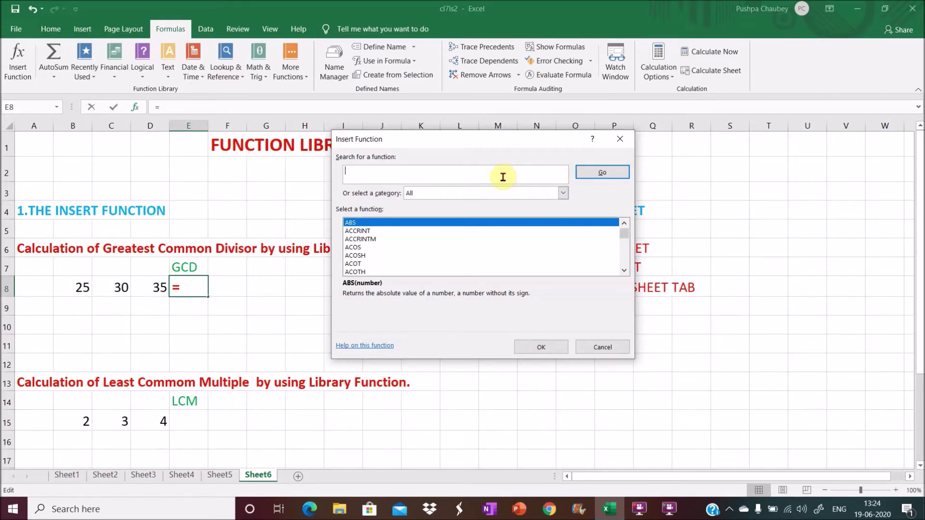
{"action": "type", "text": "\"a"}
{"action": "type", "text": "AA"}
{"action": "key", "text": "BackSpace"}
{"action": "type", "text": "DD NUMBERS\""}
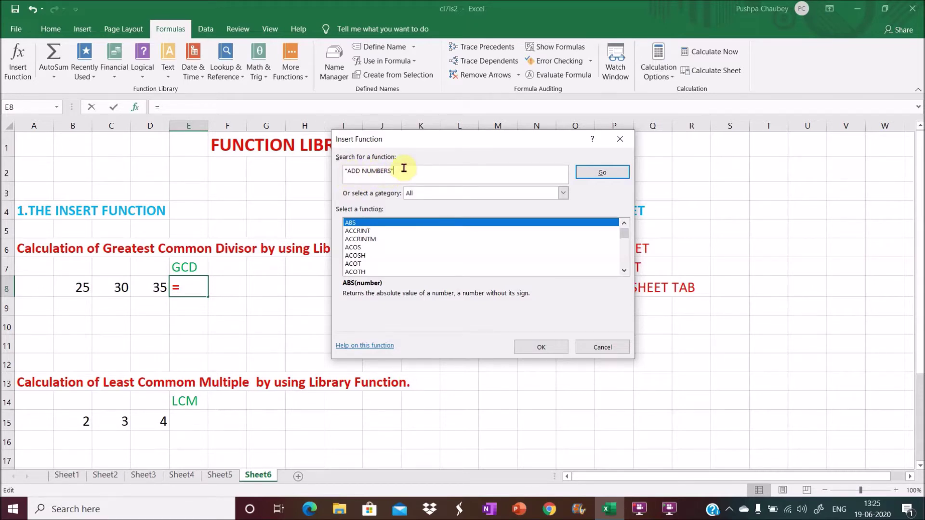
{"action": "left_click", "coordinate": [595, 175]}
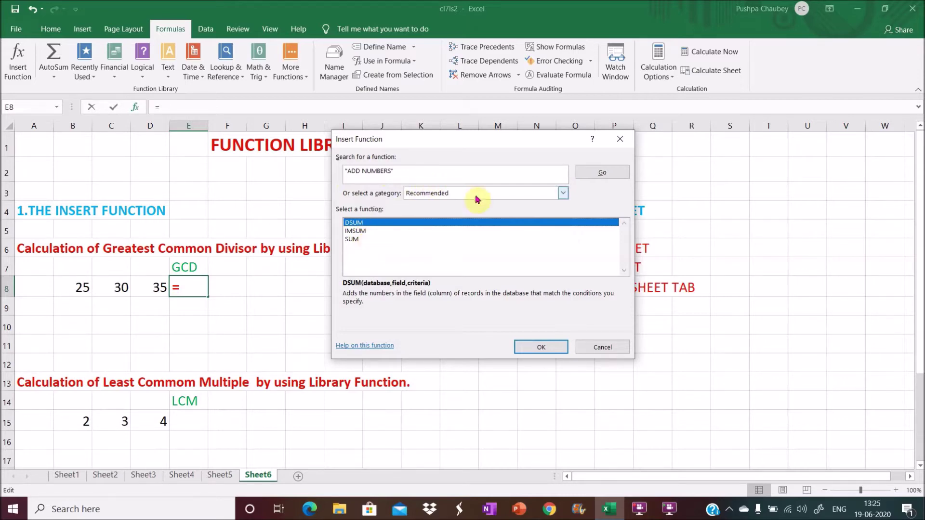
Show the All category of functions and choose GCD for cell E8
{"action": "left_click", "coordinate": [564, 195]}
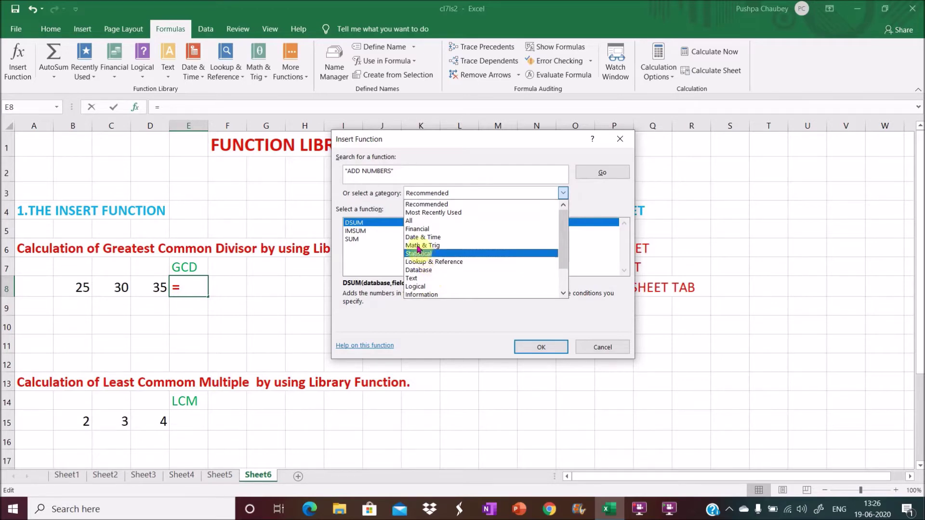
{"action": "left_click", "coordinate": [415, 220]}
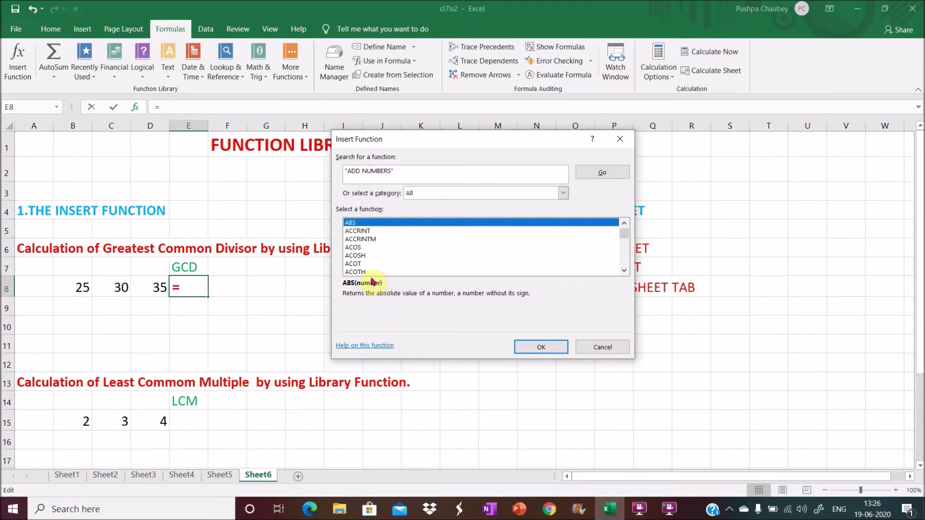
{"action": "scroll", "coordinate": [374, 270], "scroll_direction": "down", "scroll_amount": 12}
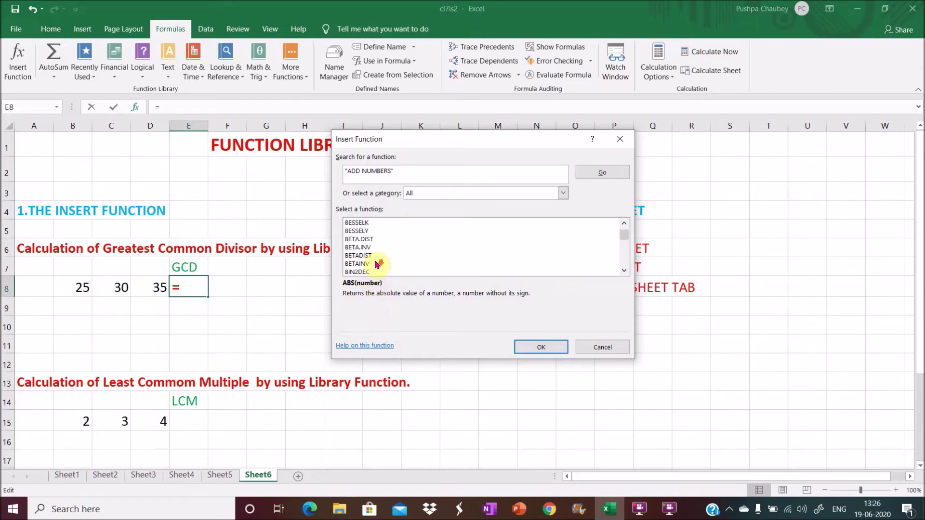
{"action": "scroll", "coordinate": [376, 265], "scroll_direction": "down", "scroll_amount": 19}
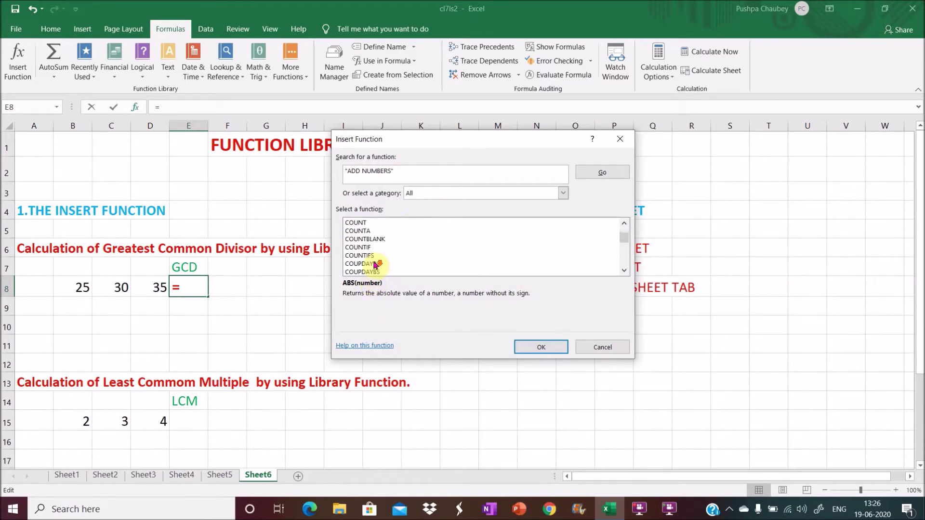
{"action": "scroll", "coordinate": [375, 266], "scroll_direction": "down", "scroll_amount": 20}
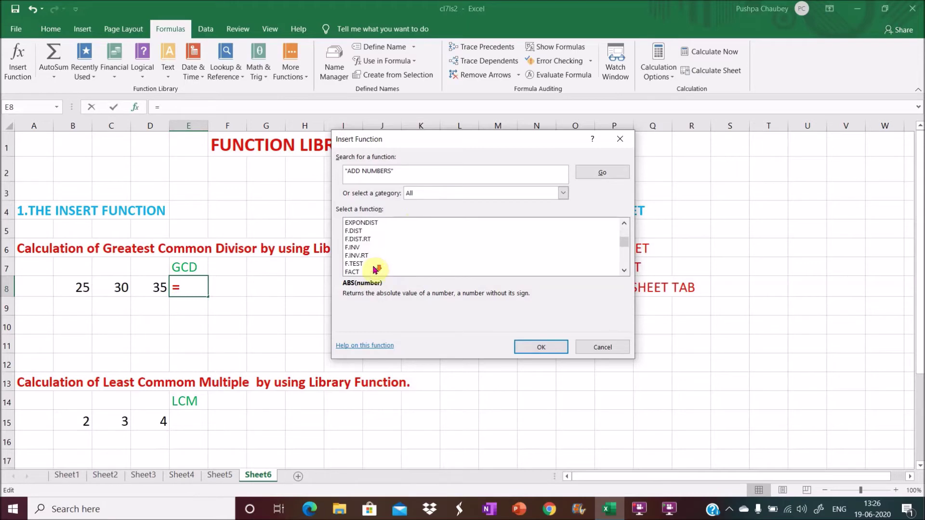
{"action": "scroll", "coordinate": [375, 266], "scroll_direction": "down", "scroll_amount": 7}
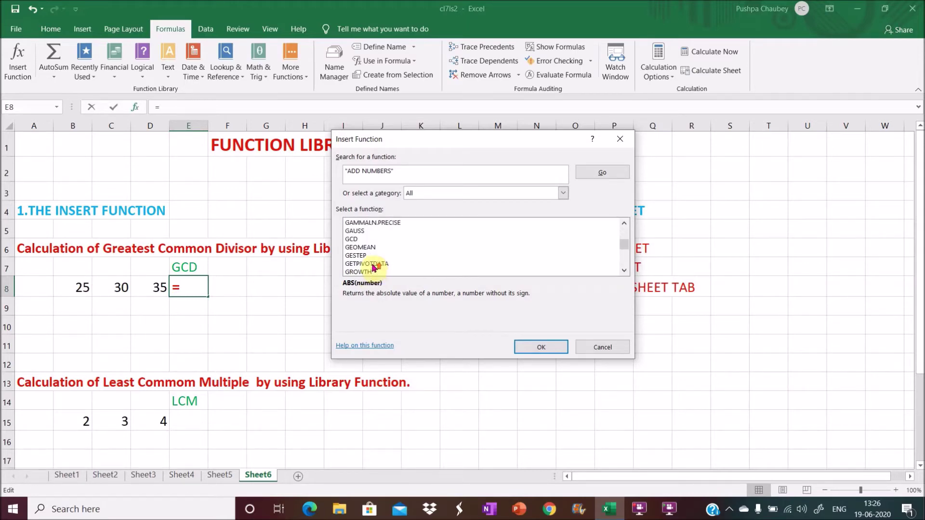
{"action": "left_click", "coordinate": [351, 238]}
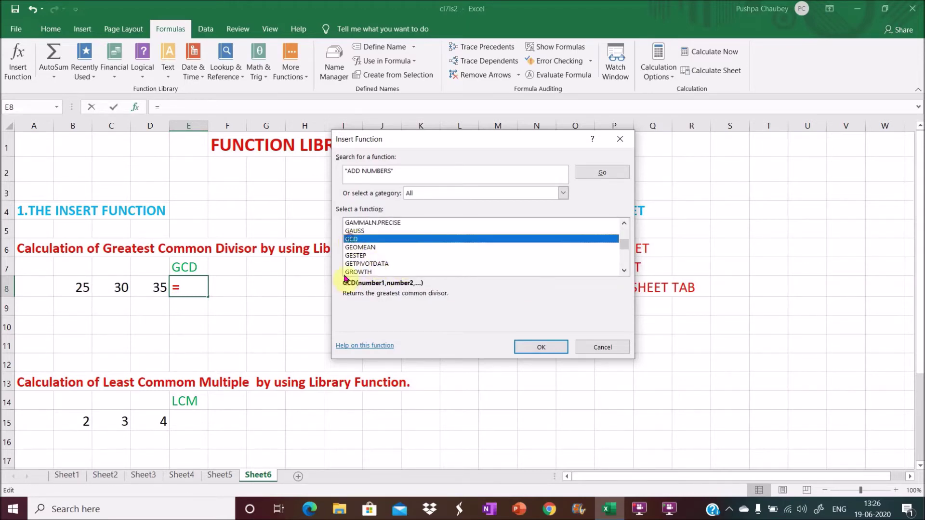
{"action": "left_click", "coordinate": [545, 349]}
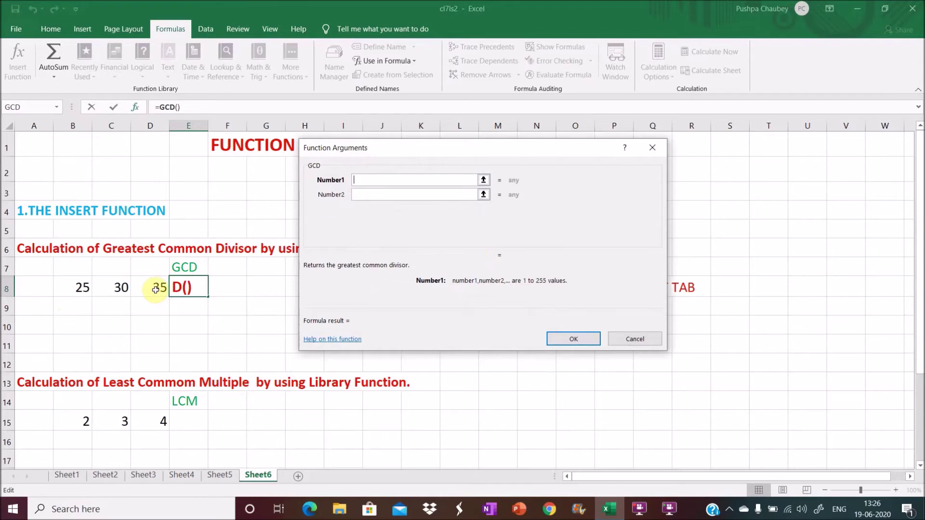
Set the GCD function's Number1 argument to the range B8:D8 and complete the formula
{"action": "type", "text": "B8"}
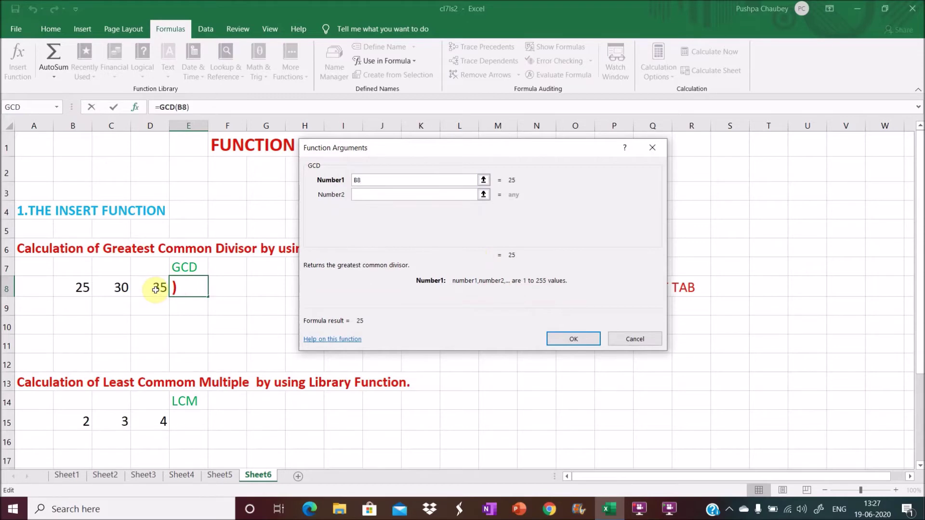
{"action": "type", "text": ":D8"}
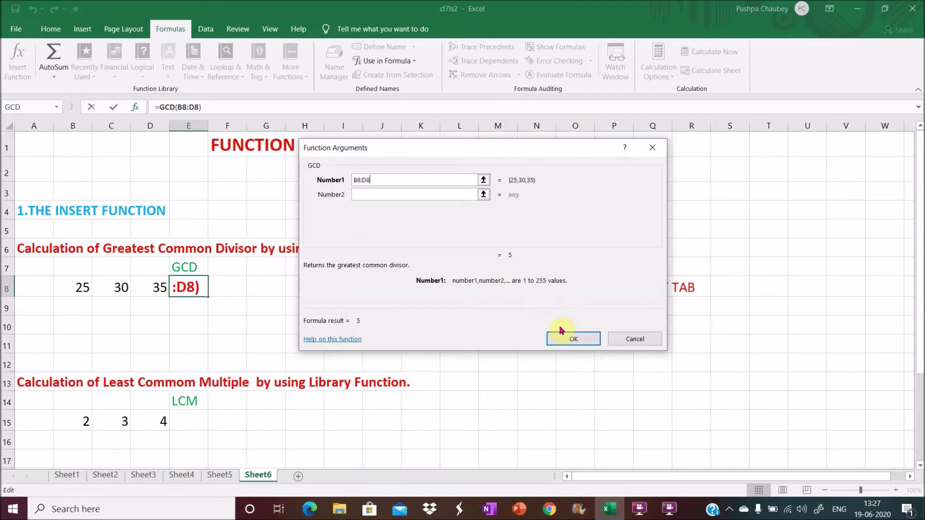
{"action": "left_click", "coordinate": [570, 340]}
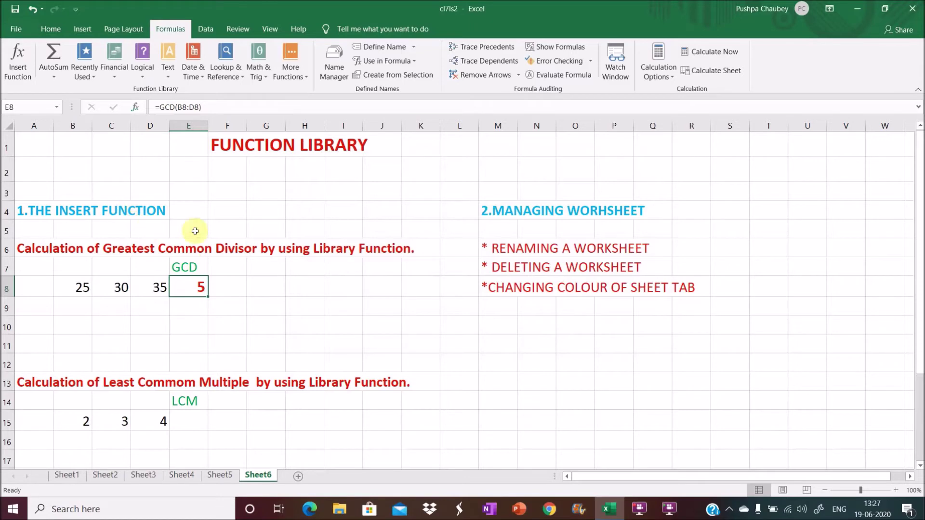
Insert the LCM library function into cell E15, under the LCM heading
{"action": "left_click", "coordinate": [188, 422]}
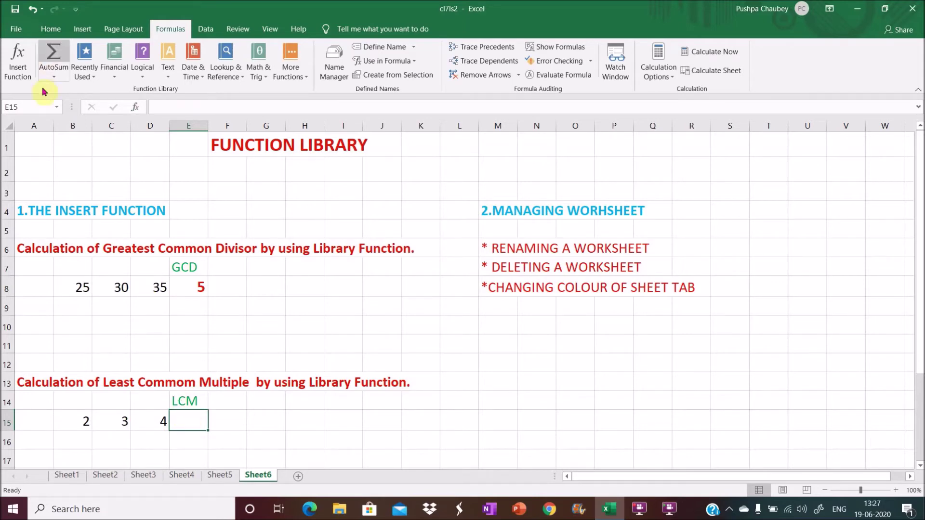
{"action": "left_click", "coordinate": [135, 110]}
{"action": "scroll", "coordinate": [441, 248], "scroll_direction": "down", "scroll_amount": 10}
{"action": "scroll", "coordinate": [445, 247], "scroll_direction": "down", "scroll_amount": 20}
{"action": "scroll", "coordinate": [445, 246], "scroll_direction": "down", "scroll_amount": 20}
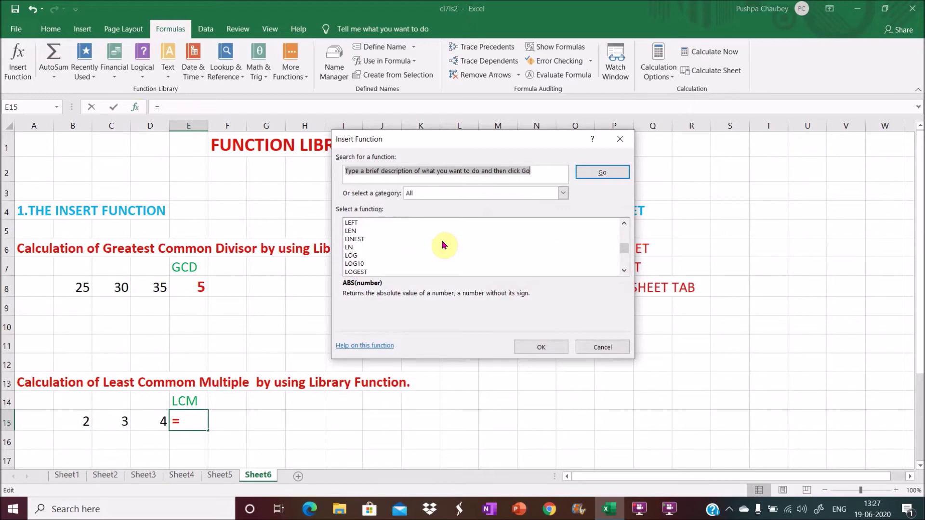
{"action": "scroll", "coordinate": [444, 246], "scroll_direction": "up", "scroll_amount": 2}
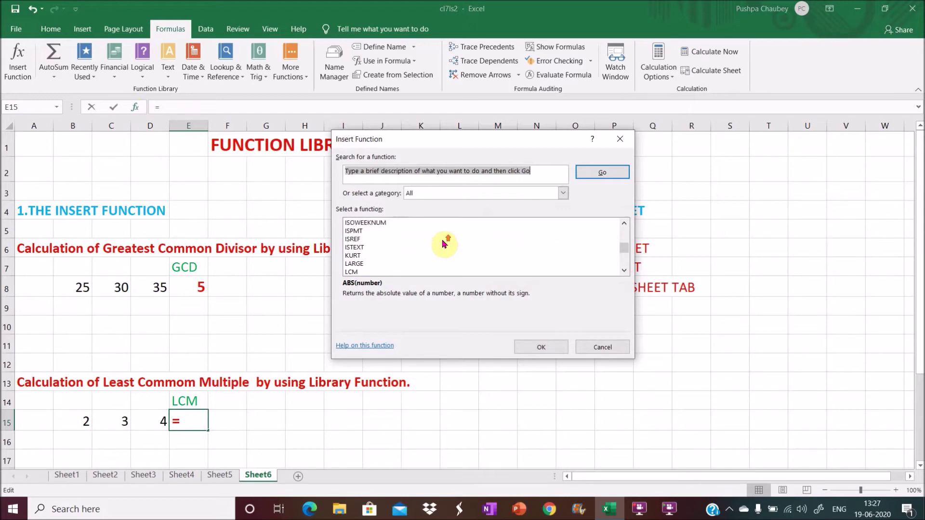
{"action": "left_click", "coordinate": [362, 273]}
{"action": "left_click", "coordinate": [542, 350]}
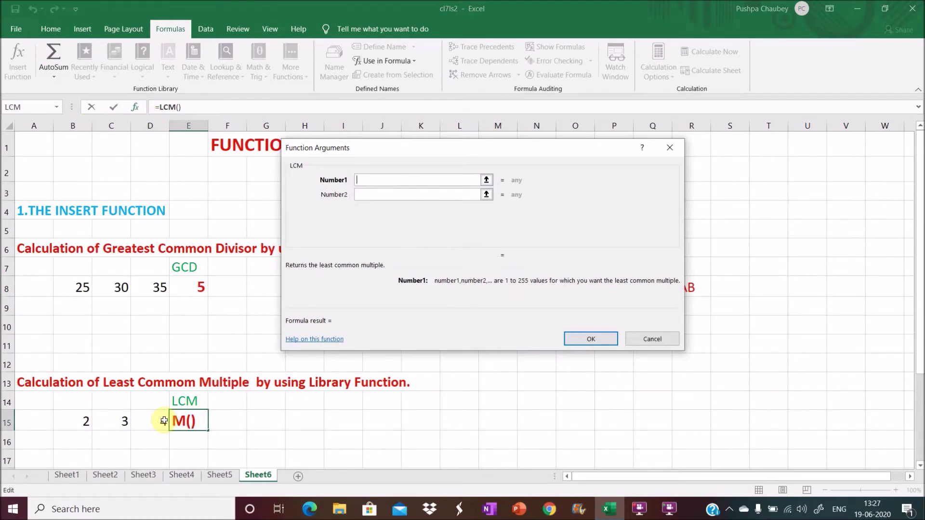
Set the LCM function's Number1 argument to the range B15:D15 and complete the formula
{"action": "type", "text": "B15:"}
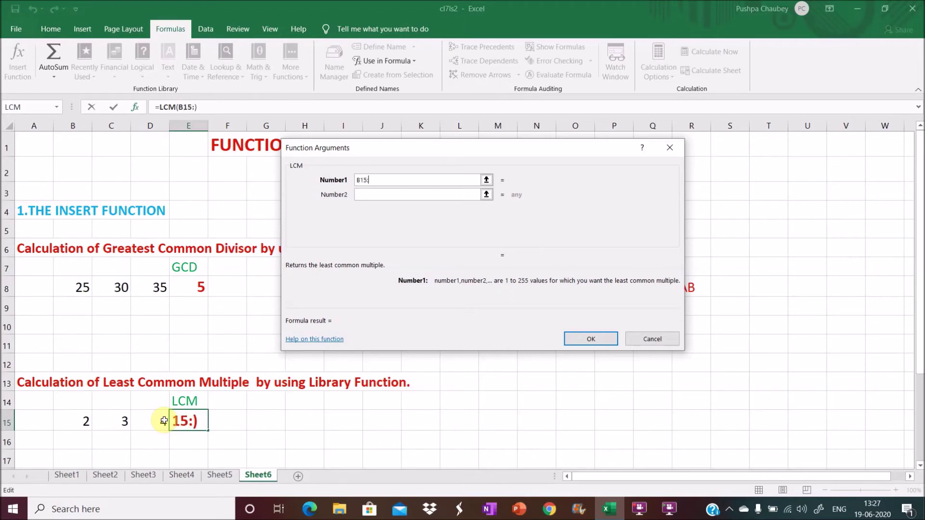
{"action": "type", "text": "D15"}
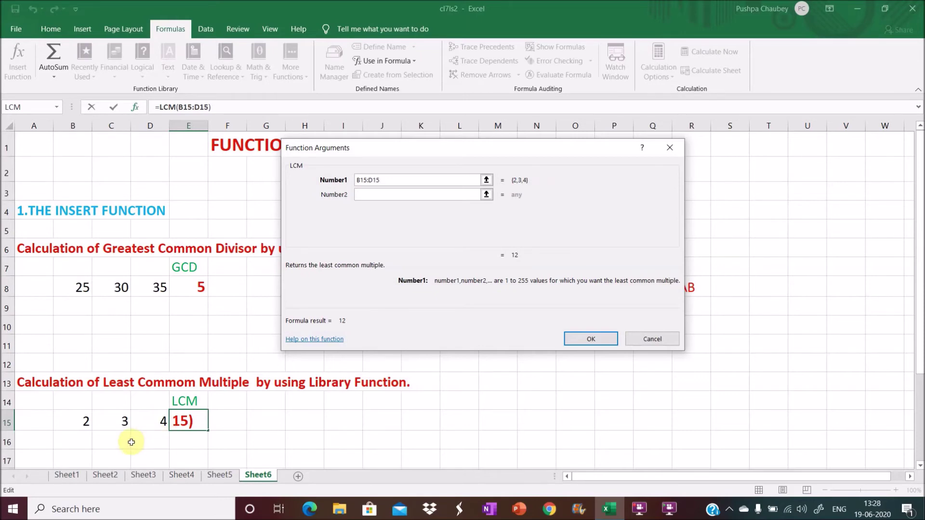
{"action": "left_click", "coordinate": [591, 341]}
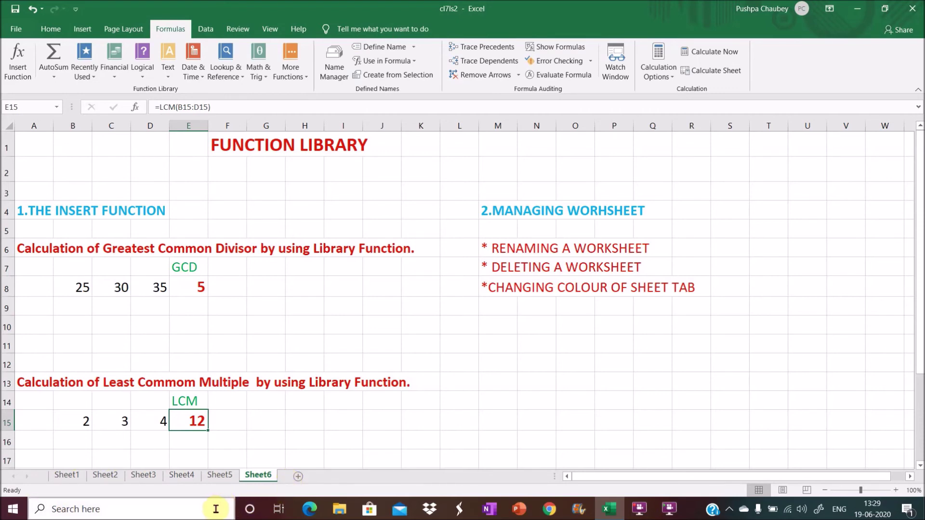
{"action": "left_click", "coordinate": [109, 476]}
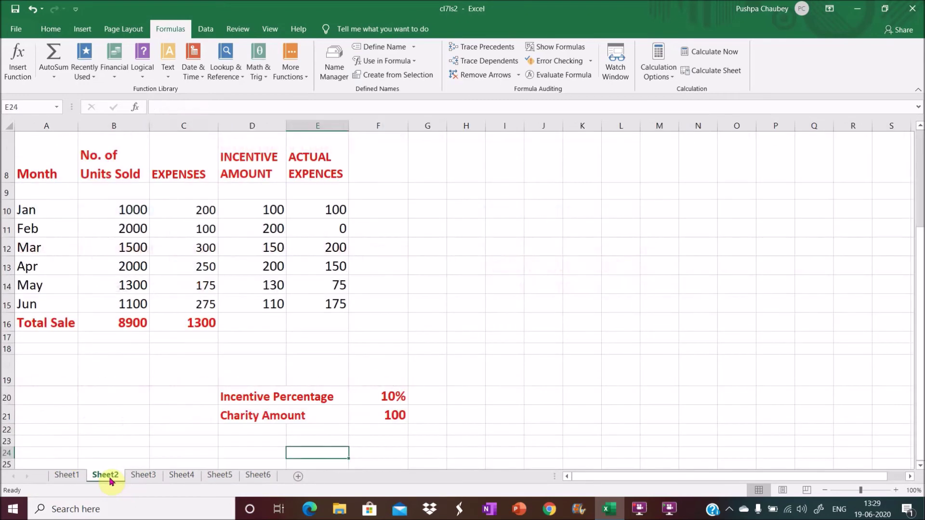
{"action": "double_click", "coordinate": [103, 477]}
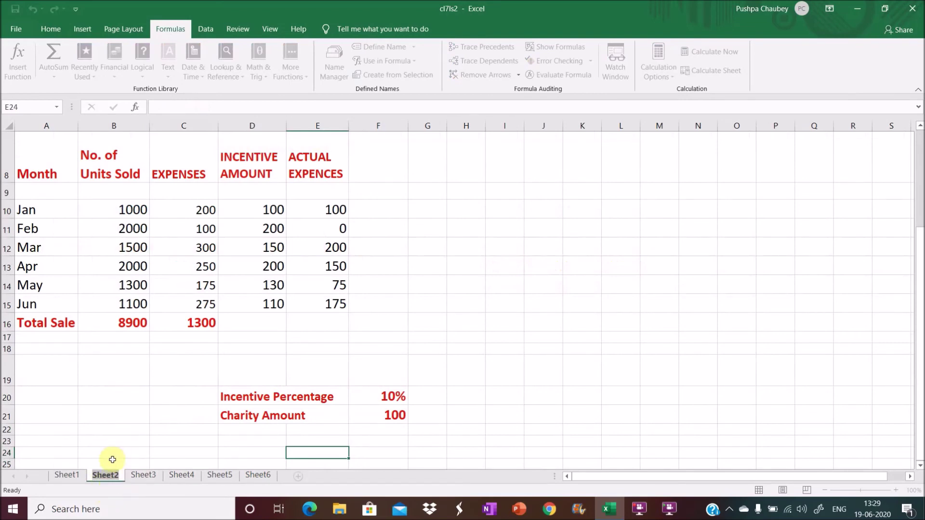
{"action": "key", "text": "Return"}
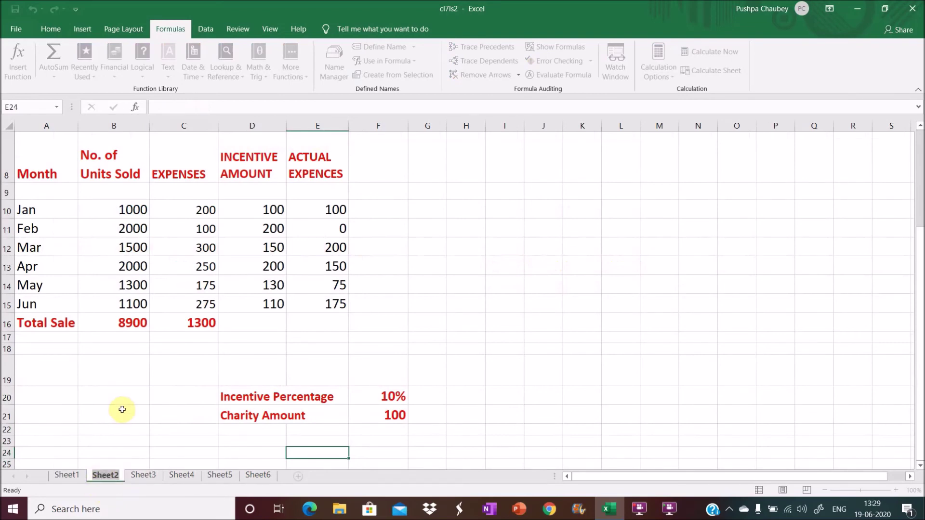
{"action": "left_click", "coordinate": [122, 409]}
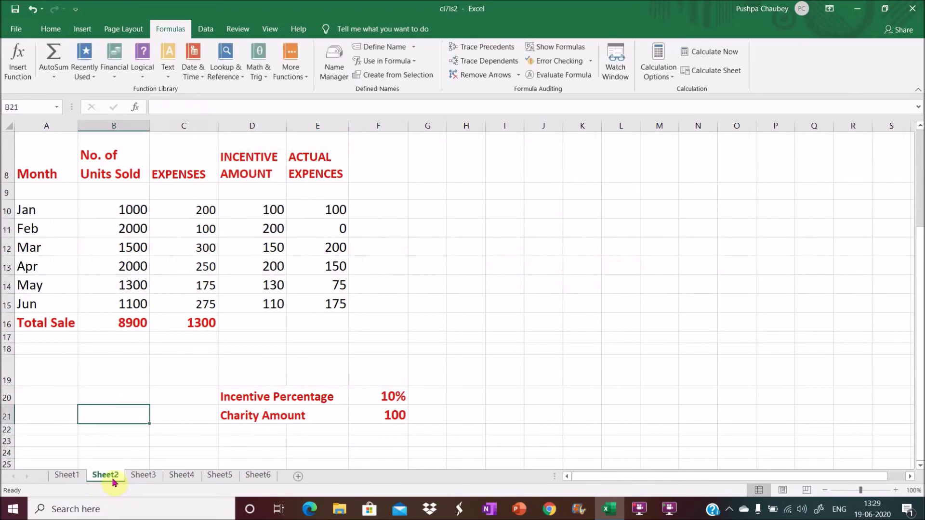
Rename the worksheet Sheet2 as KIPS
{"action": "right_click", "coordinate": [111, 478]}
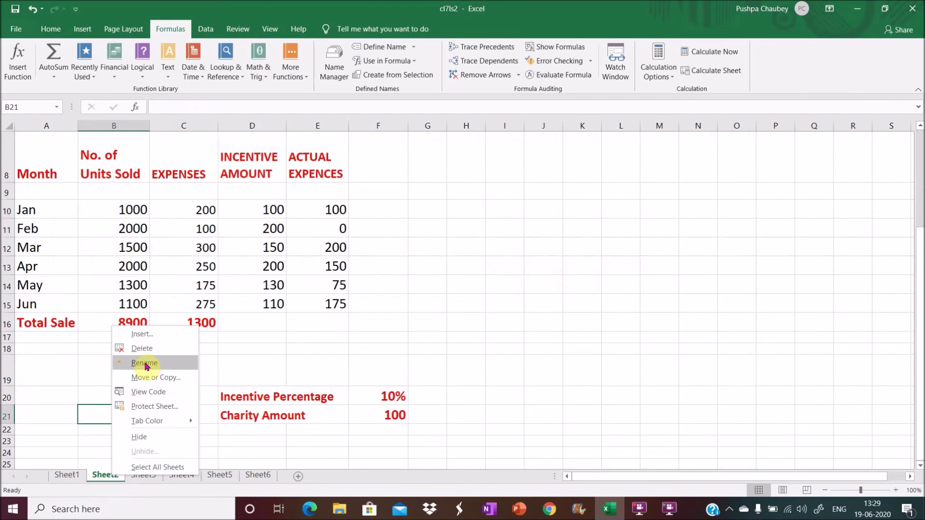
{"action": "left_click", "coordinate": [144, 363]}
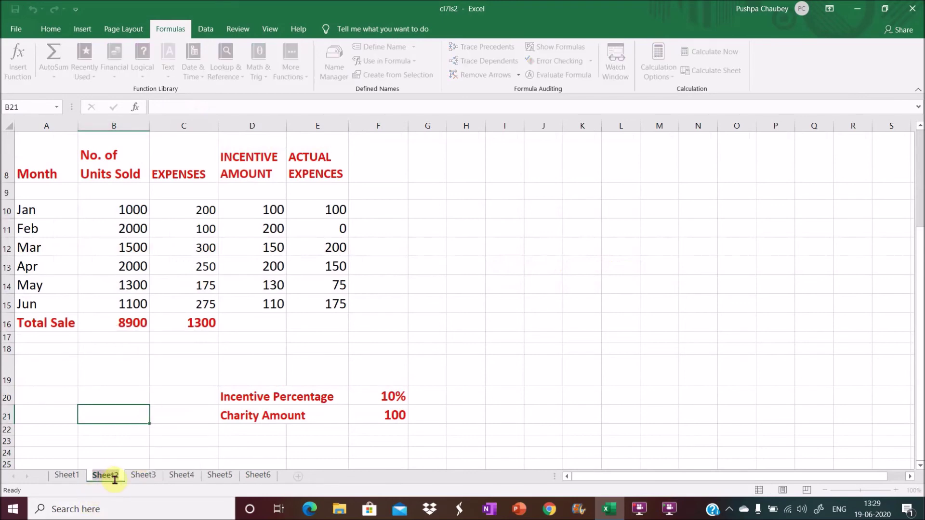
{"action": "type", "text": "KI"}
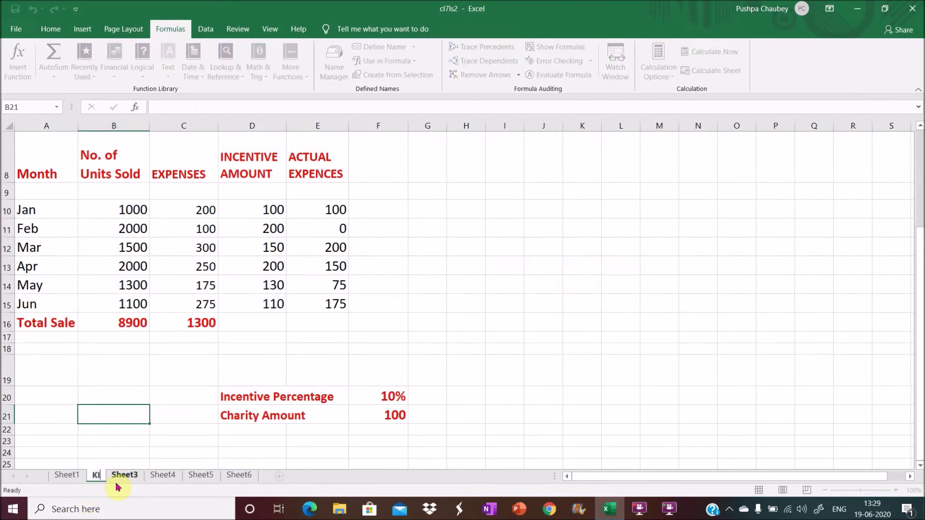
{"action": "type", "text": "PS"}
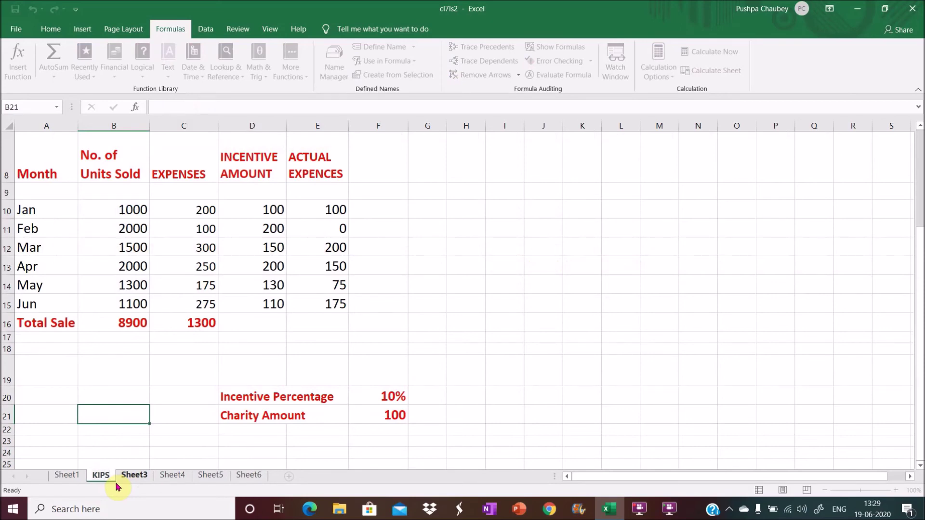
{"action": "right_click", "coordinate": [158, 443]}
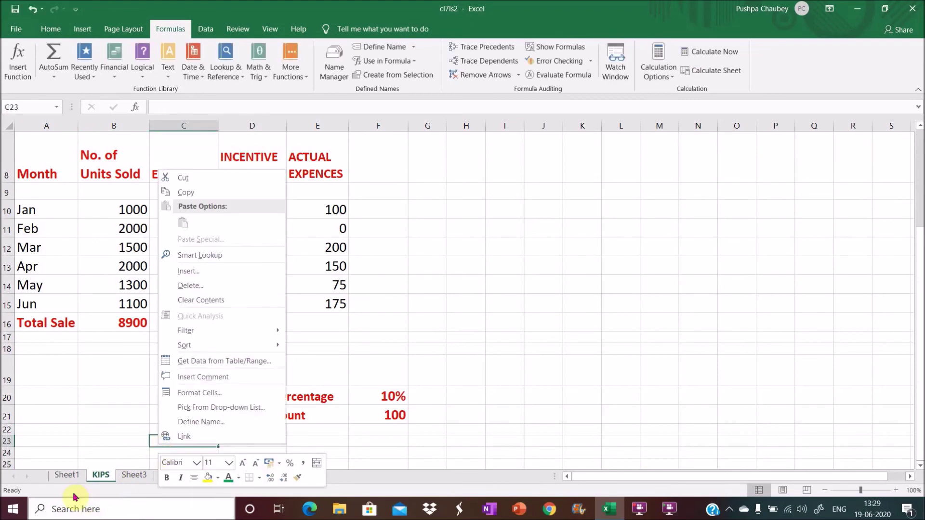
{"action": "left_click", "coordinate": [429, 368]}
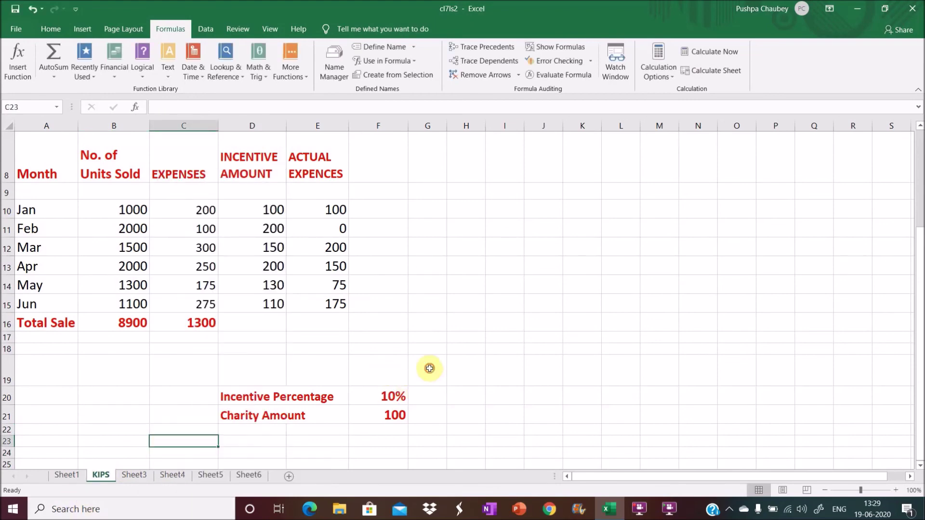
{"action": "right_click", "coordinate": [138, 477]}
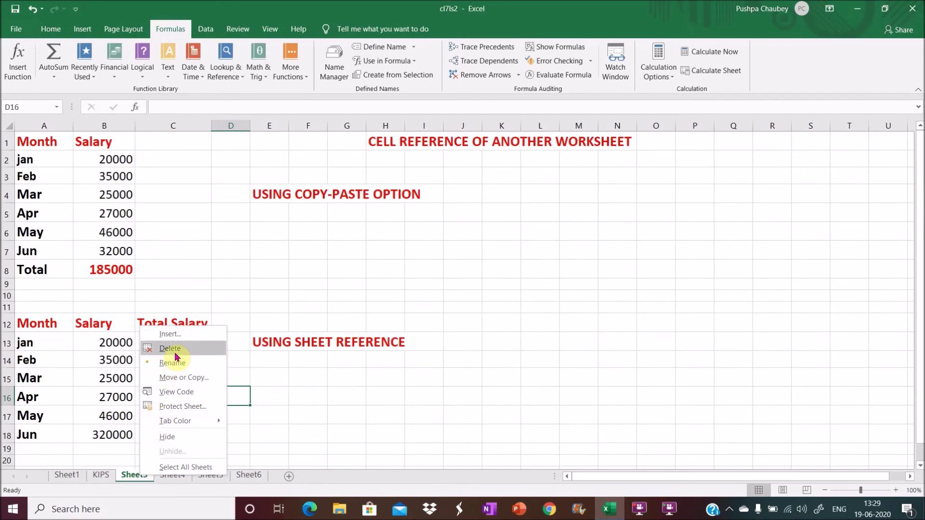
{"action": "left_click", "coordinate": [388, 396]}
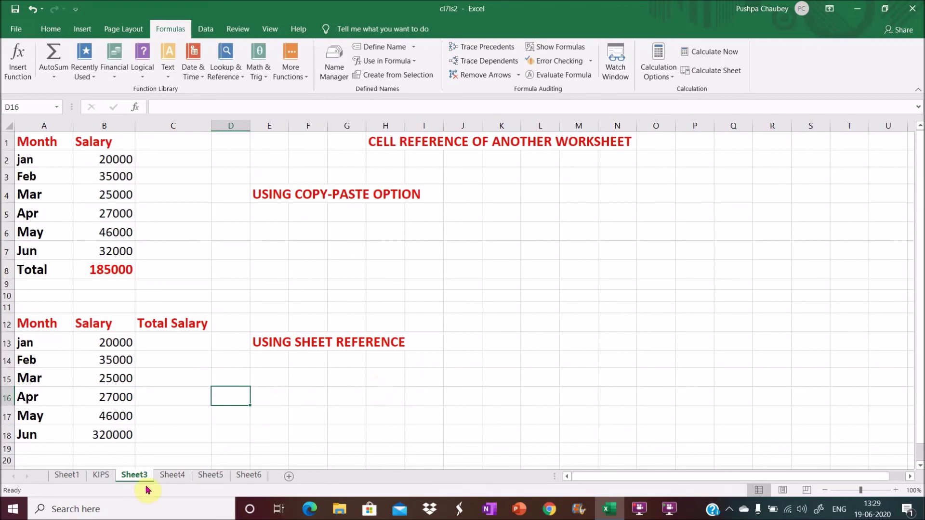
Set the tab color of Sheet4 to the standard color Red and switch to Sheet5 to check the coloring
{"action": "right_click", "coordinate": [181, 479]}
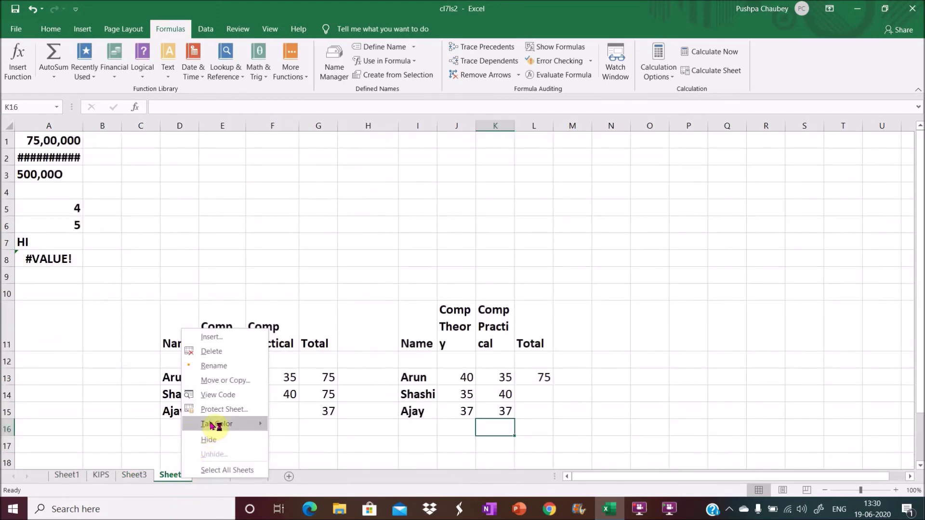
{"action": "mouse_move", "coordinate": [212, 425]}
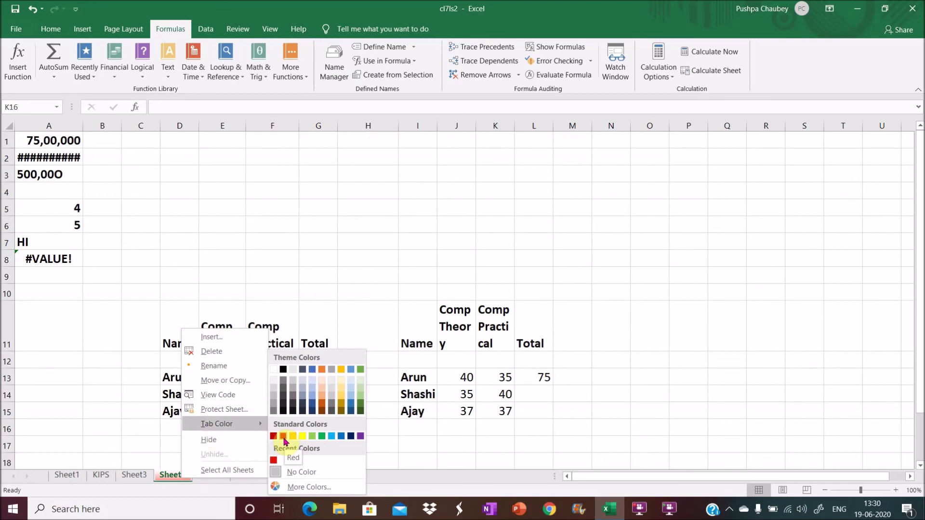
{"action": "left_click", "coordinate": [284, 438]}
{"action": "left_click", "coordinate": [371, 273]}
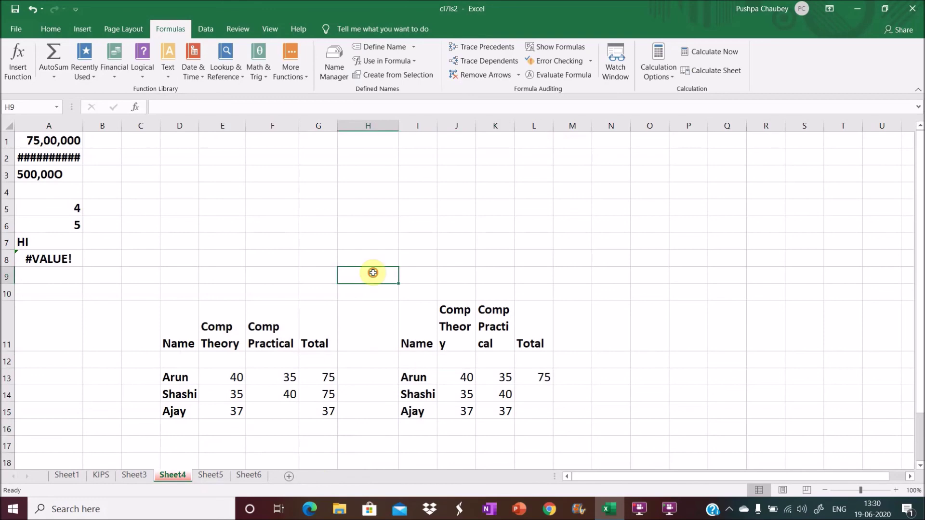
{"action": "left_click", "coordinate": [224, 477]}
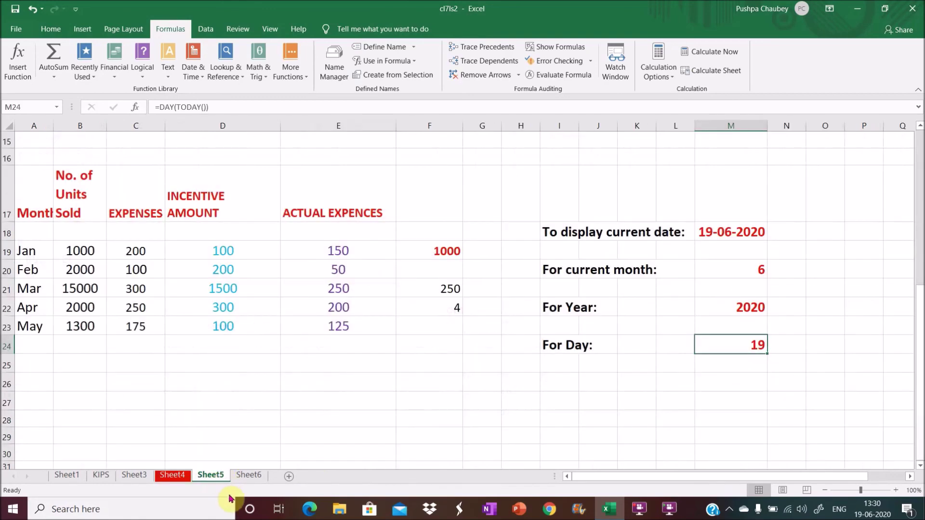